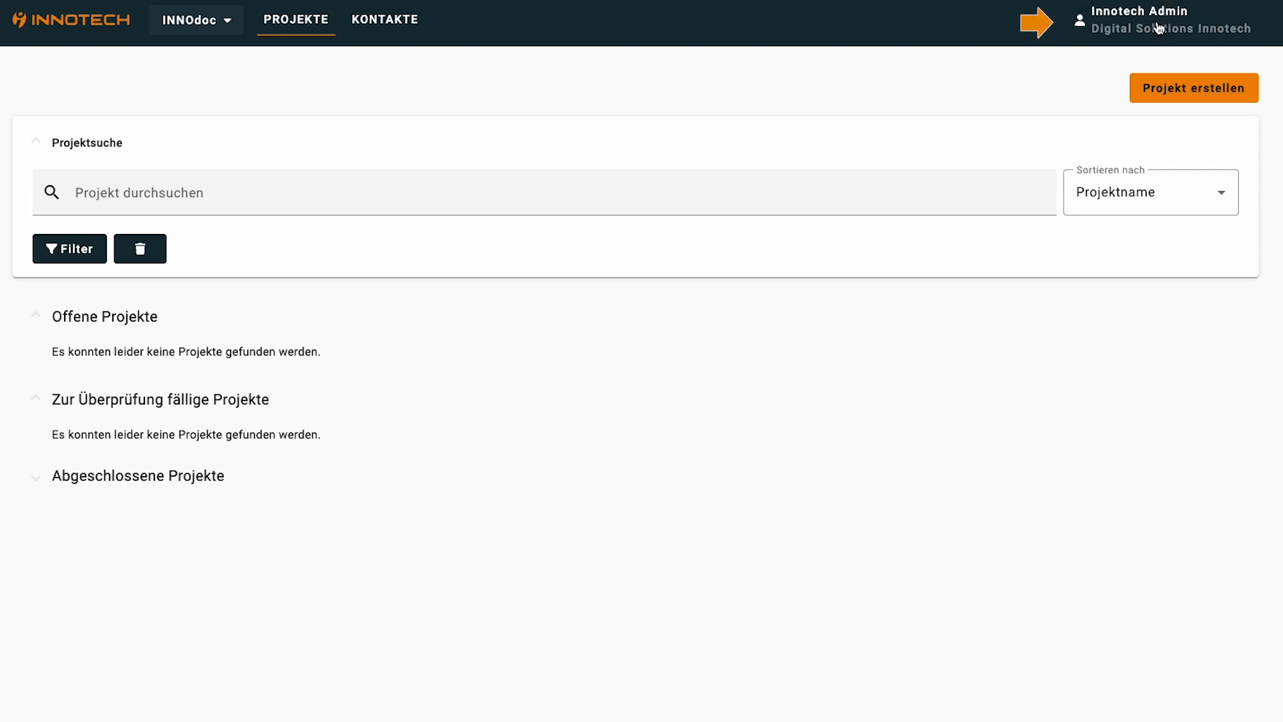
Check Profileinstellungen from the user menu, then open Firmenverwaltung on the Firmendaten tab
click(1159, 28)
click(1158, 66)
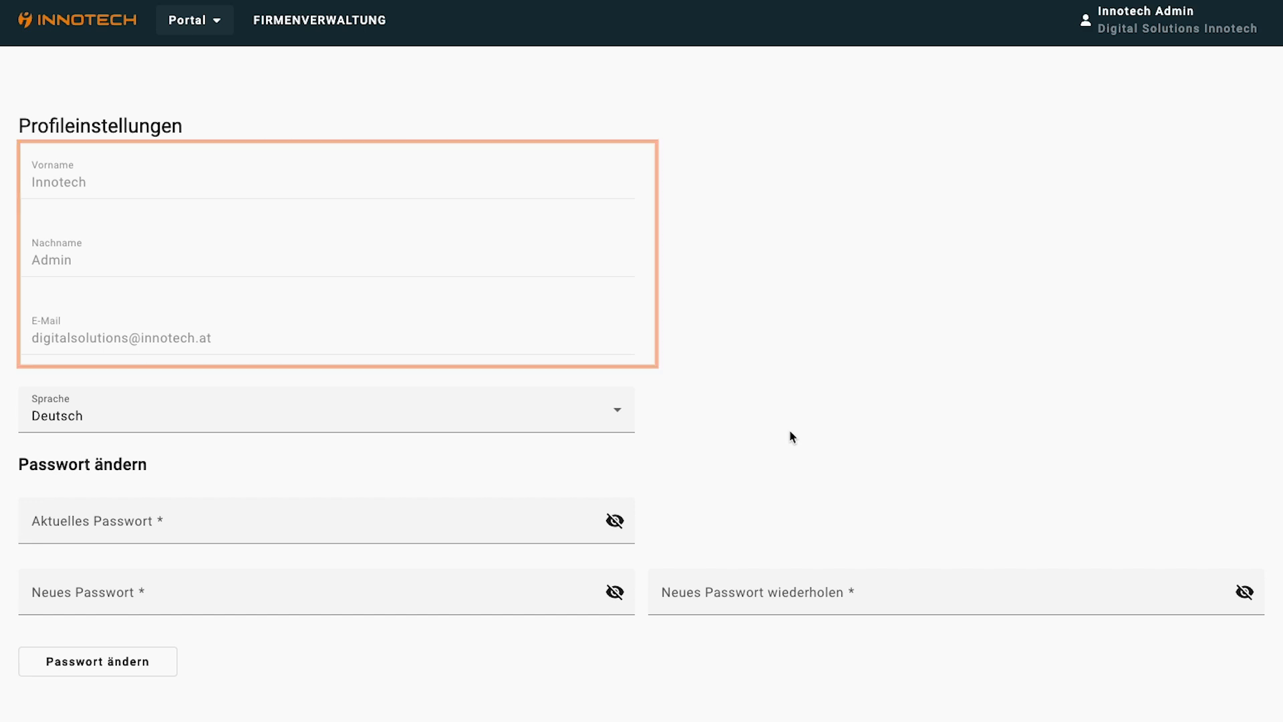
click(316, 31)
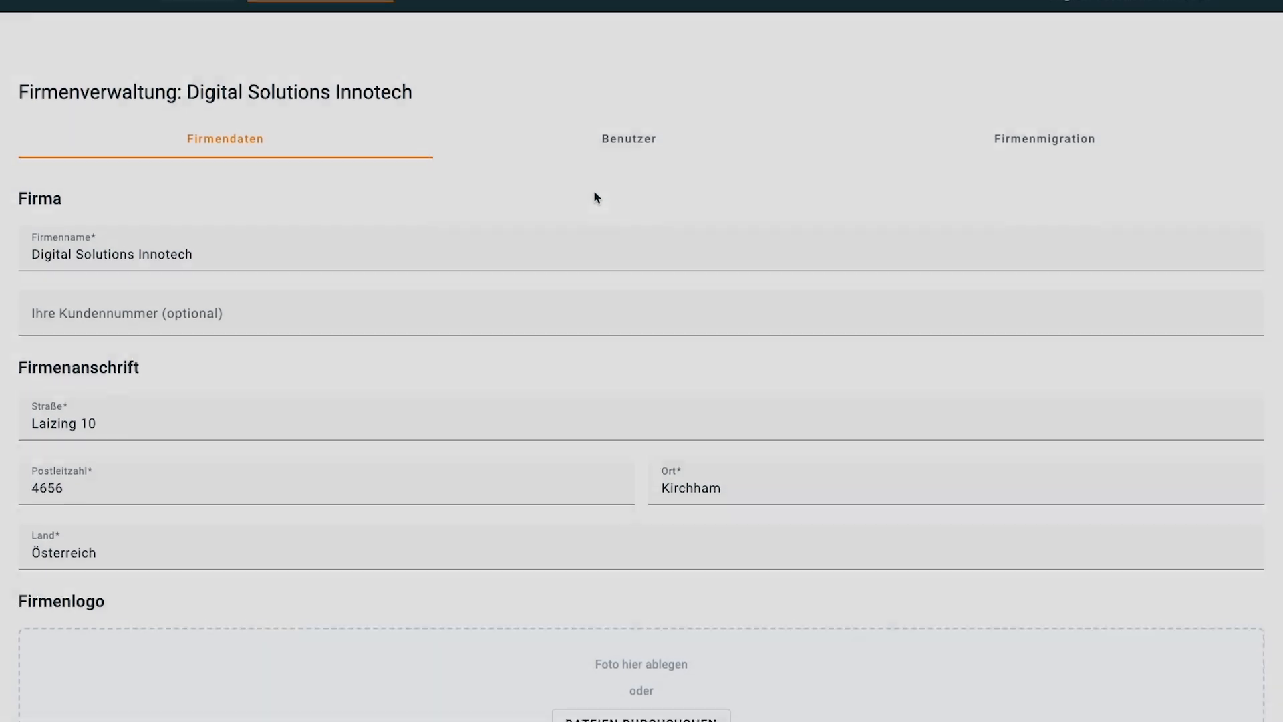
Look over the admin user's actions on the Benutzer tab, then go to Firmenmigration
click(639, 151)
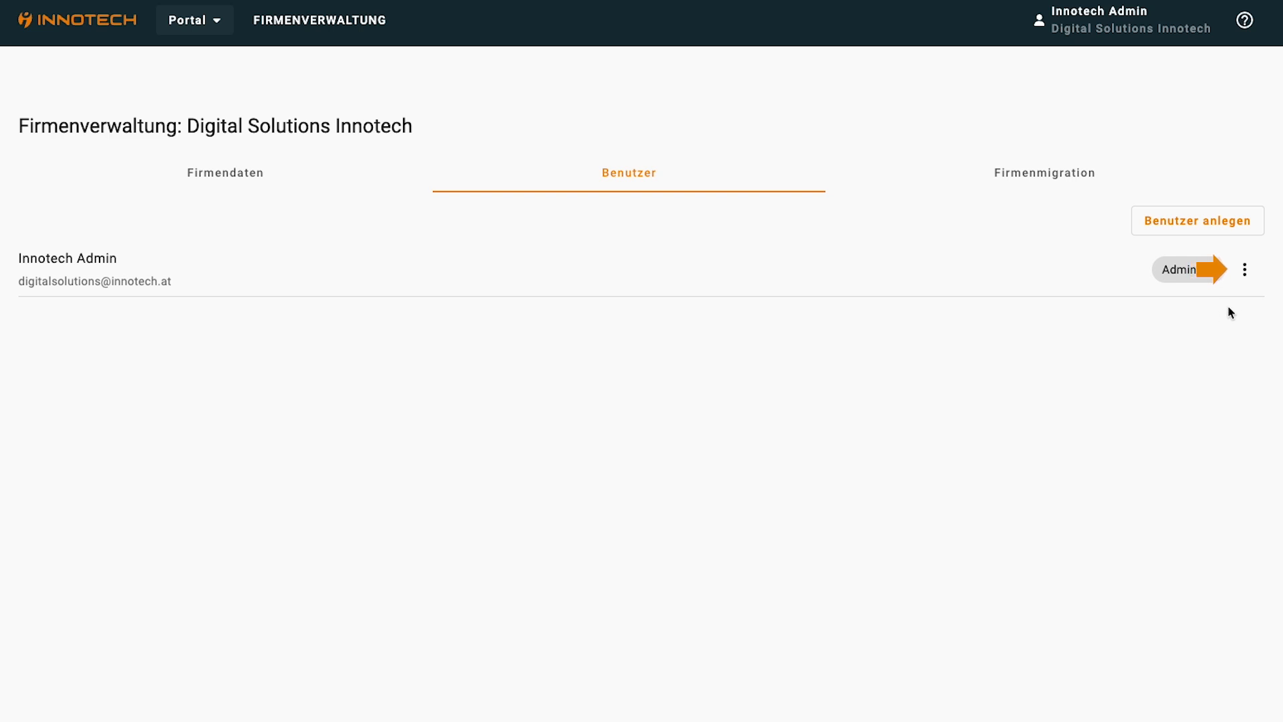
click(1252, 283)
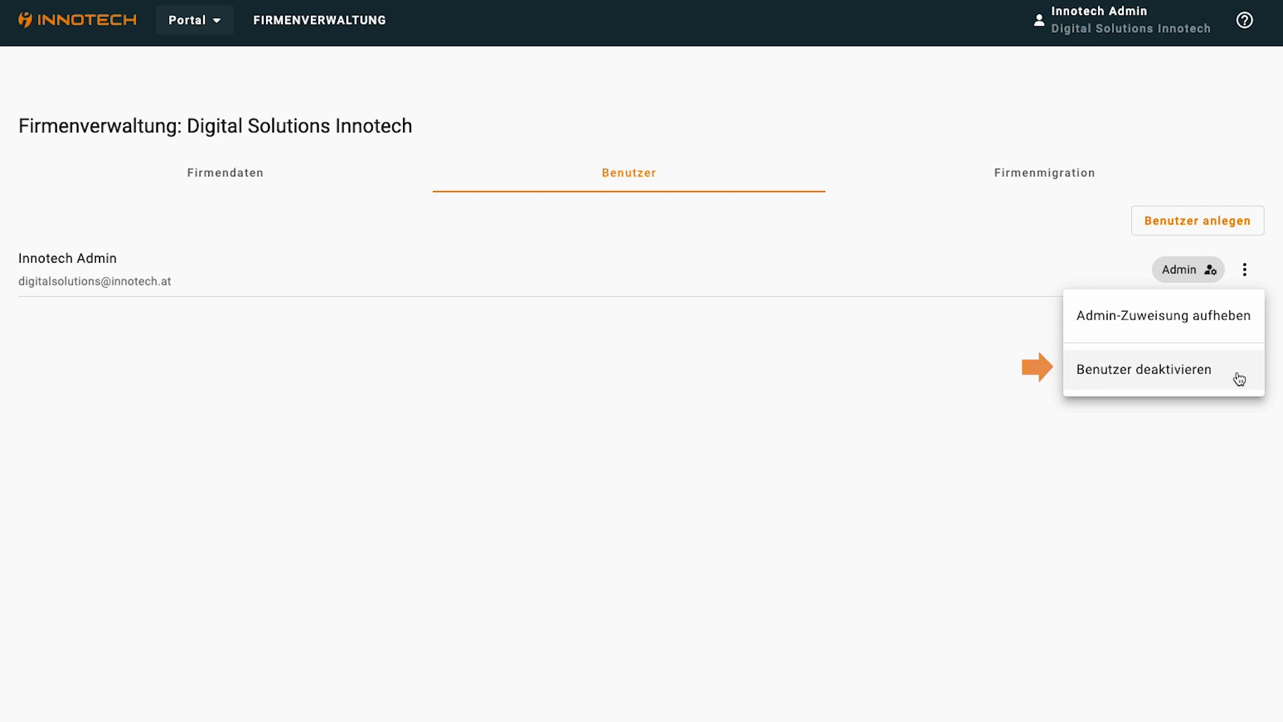
click(1237, 416)
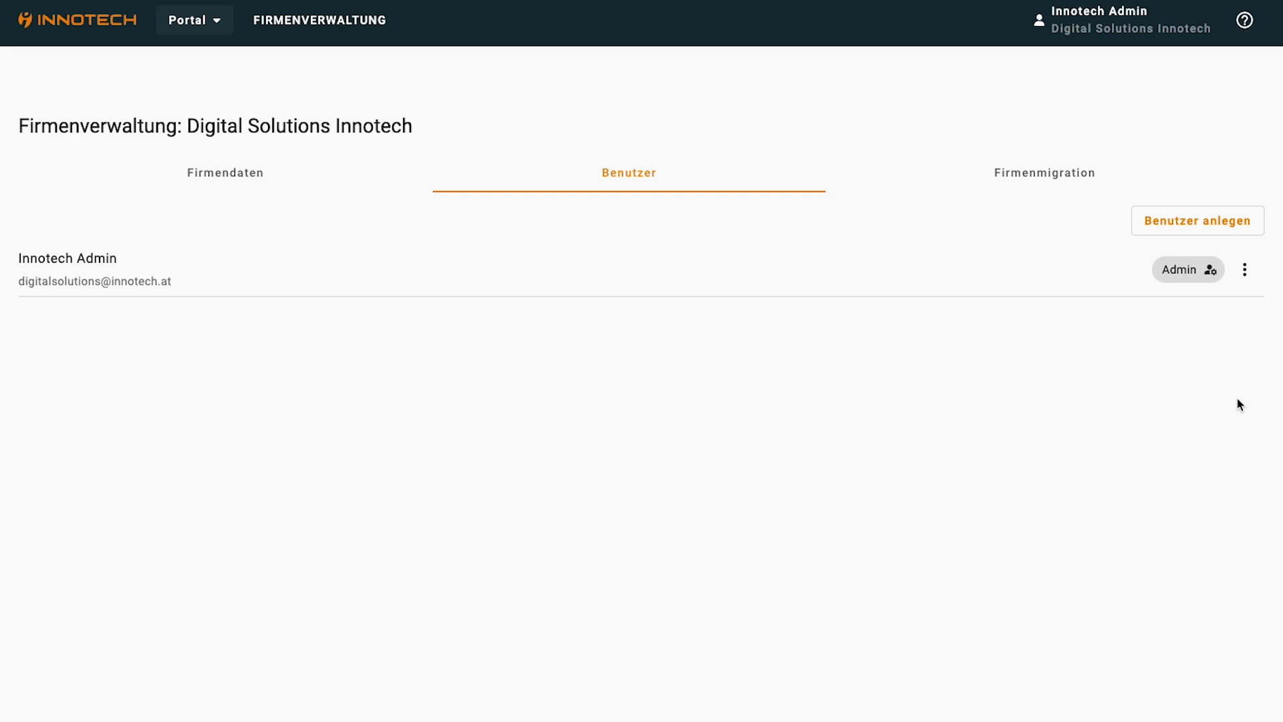
click(1037, 175)
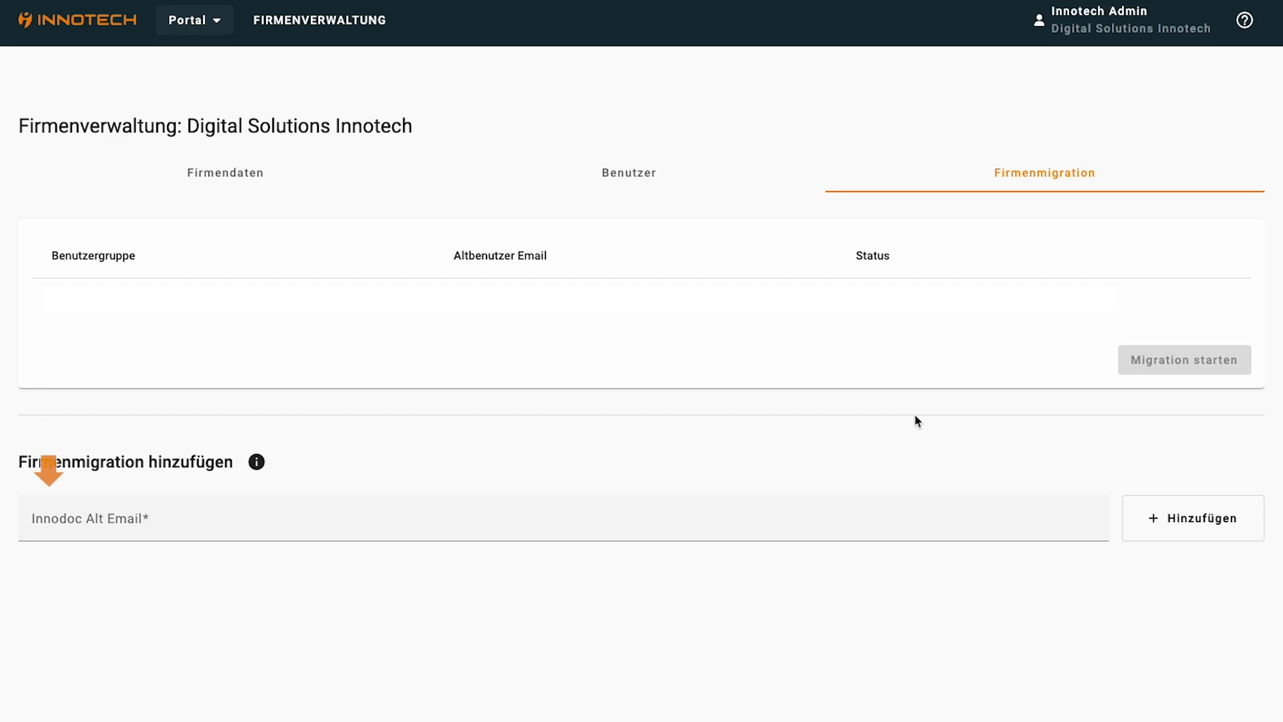
Add the old INNOdoc account's e-mail address to the Firmenmigration list
click(75, 522)
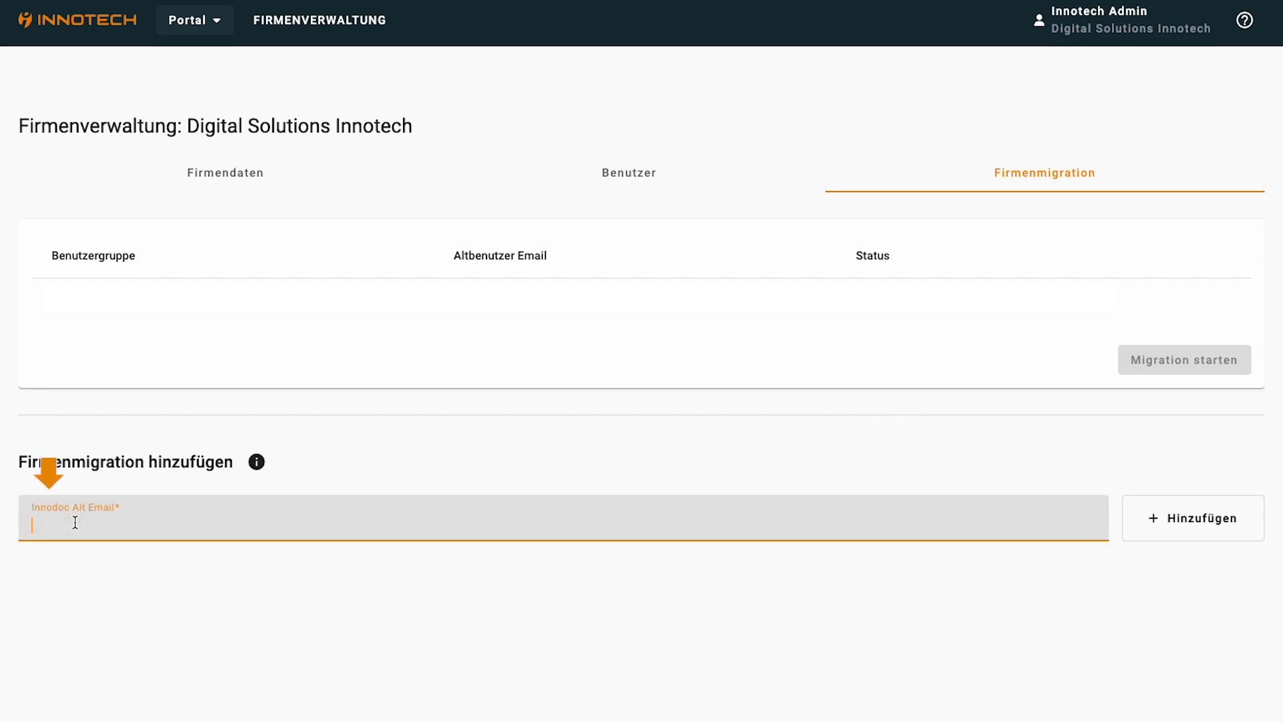
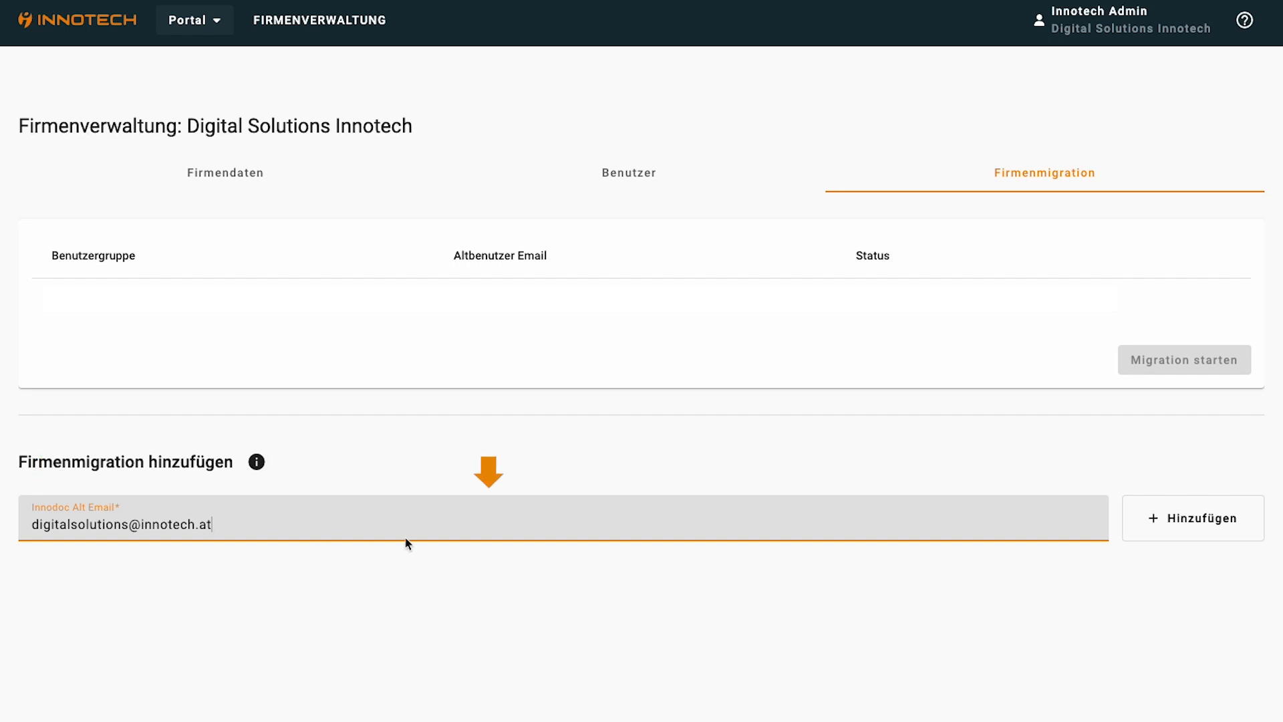
click(1163, 536)
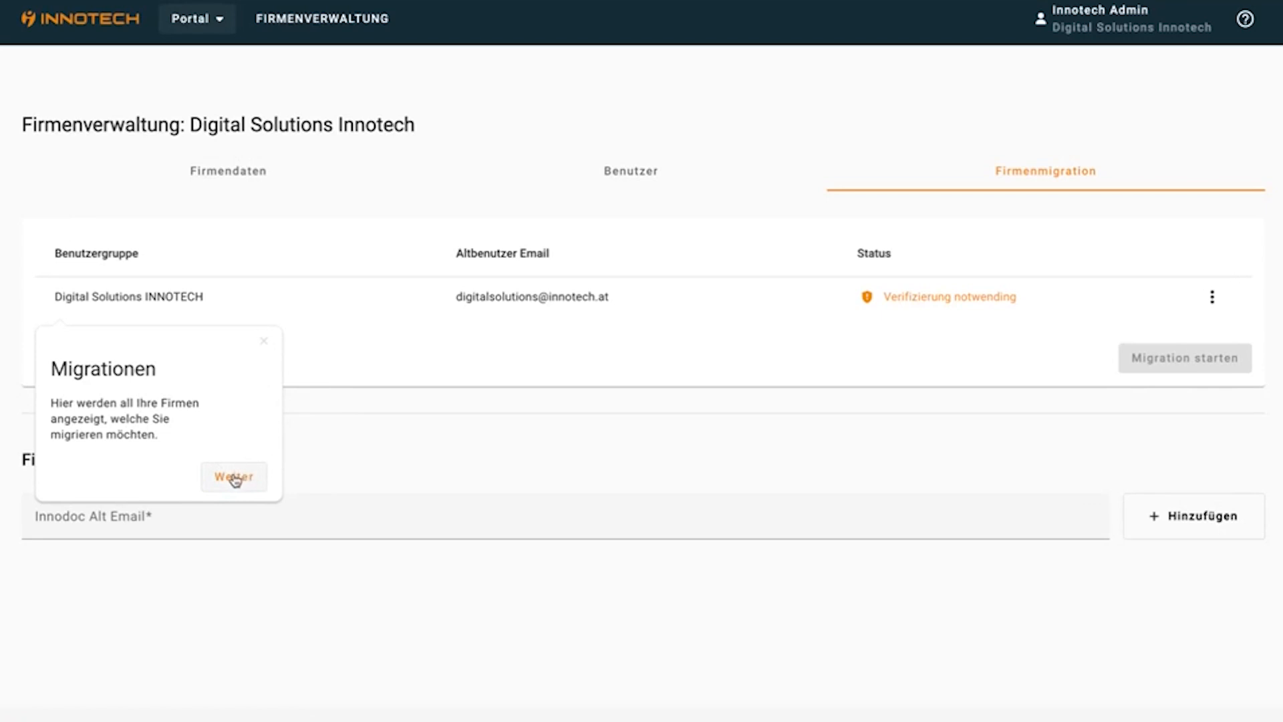
Step through the migration tour and Migration dialog, then check the Bereit entry's actions menu
click(234, 478)
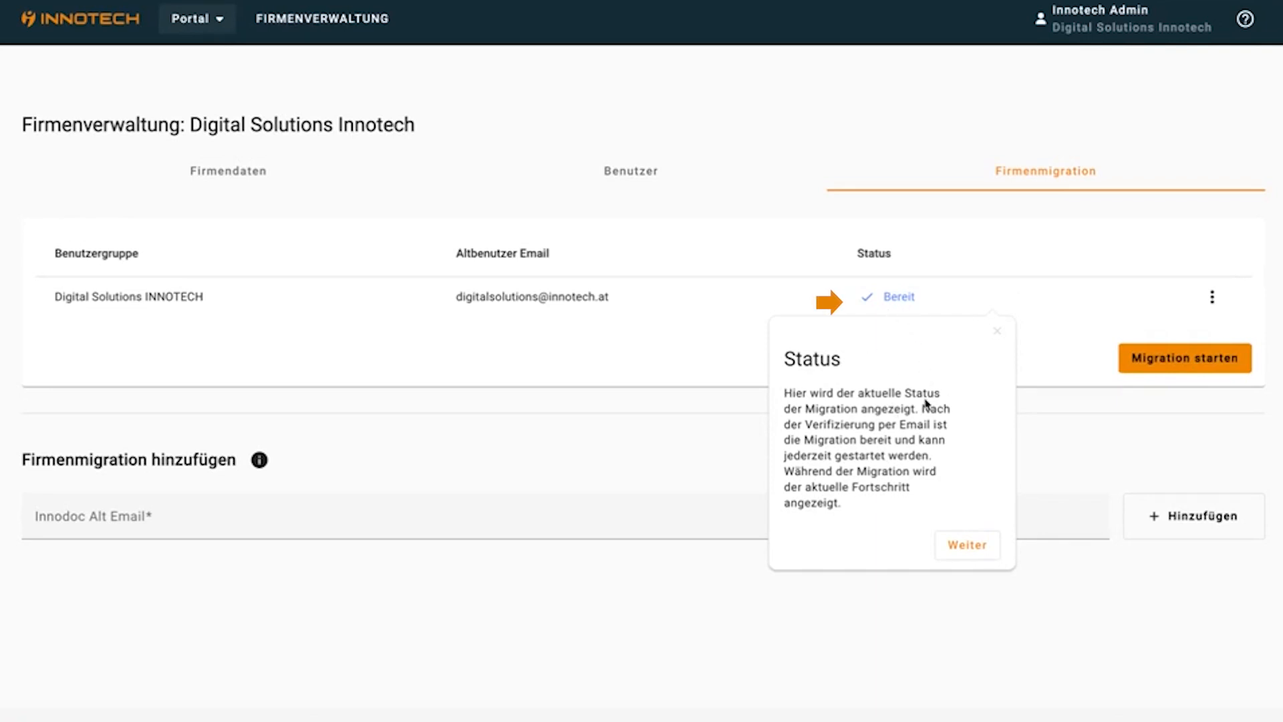
click(967, 545)
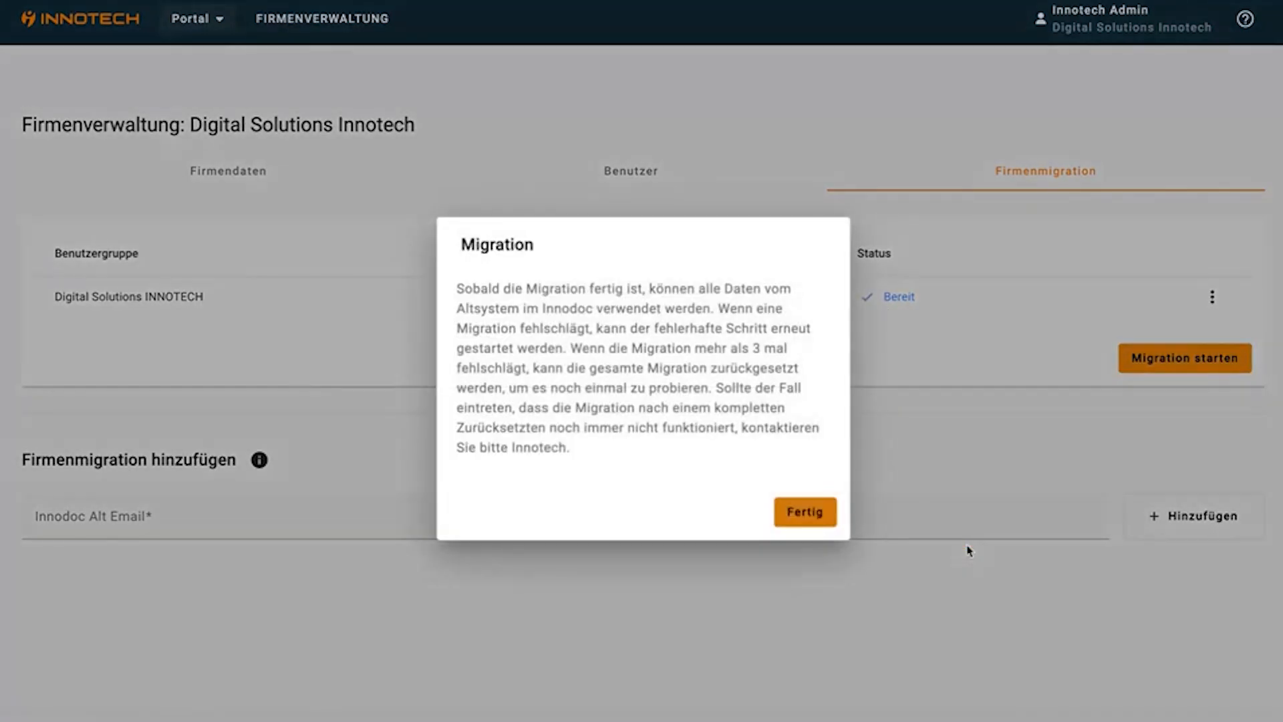
click(792, 518)
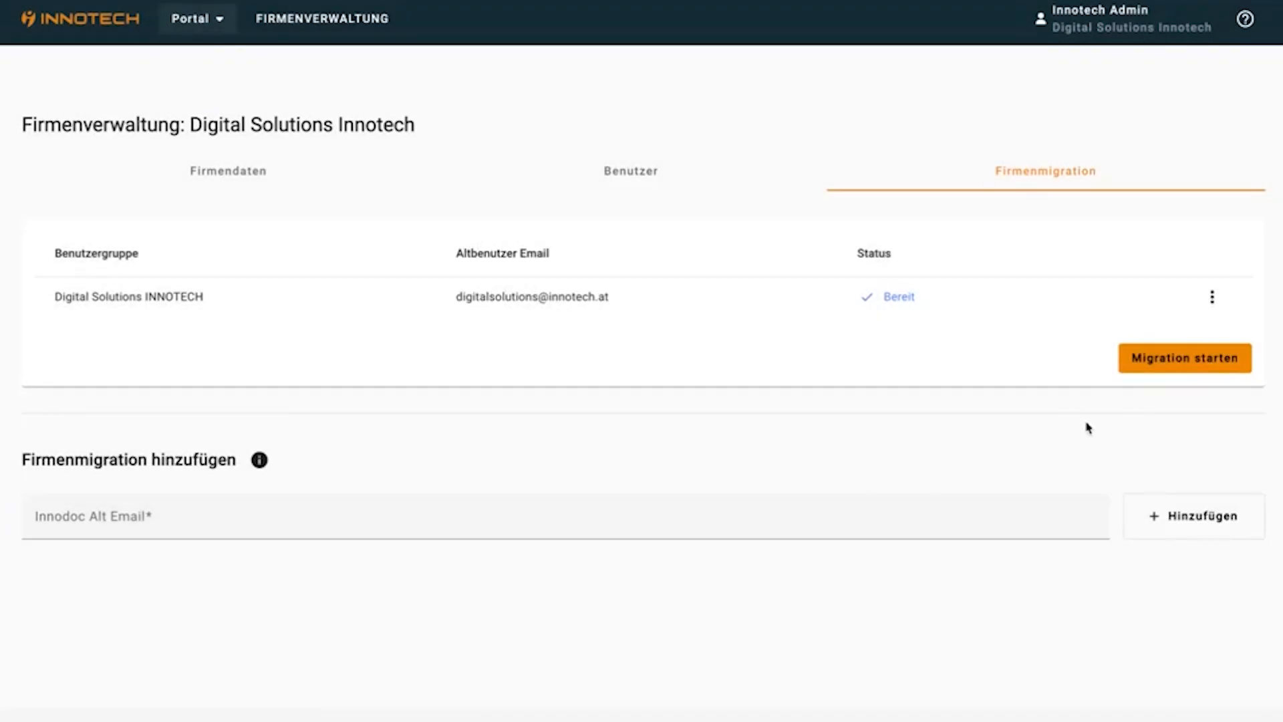
click(1212, 298)
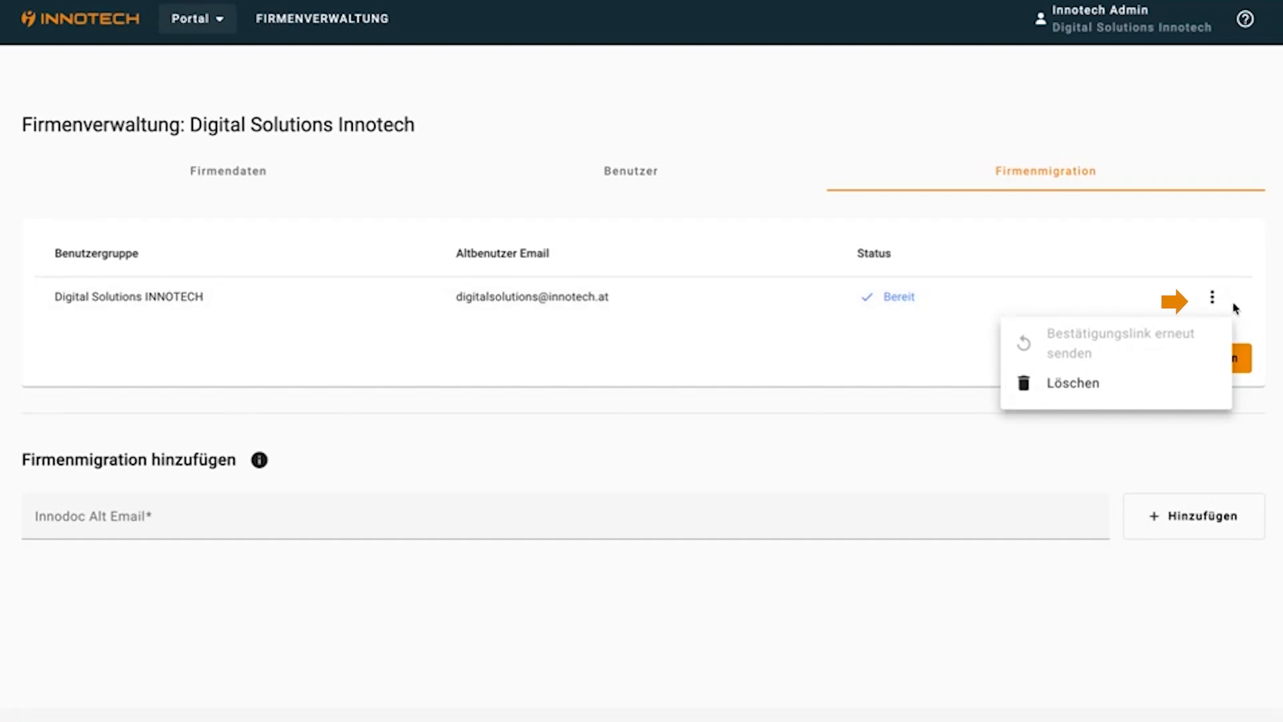
click(1273, 328)
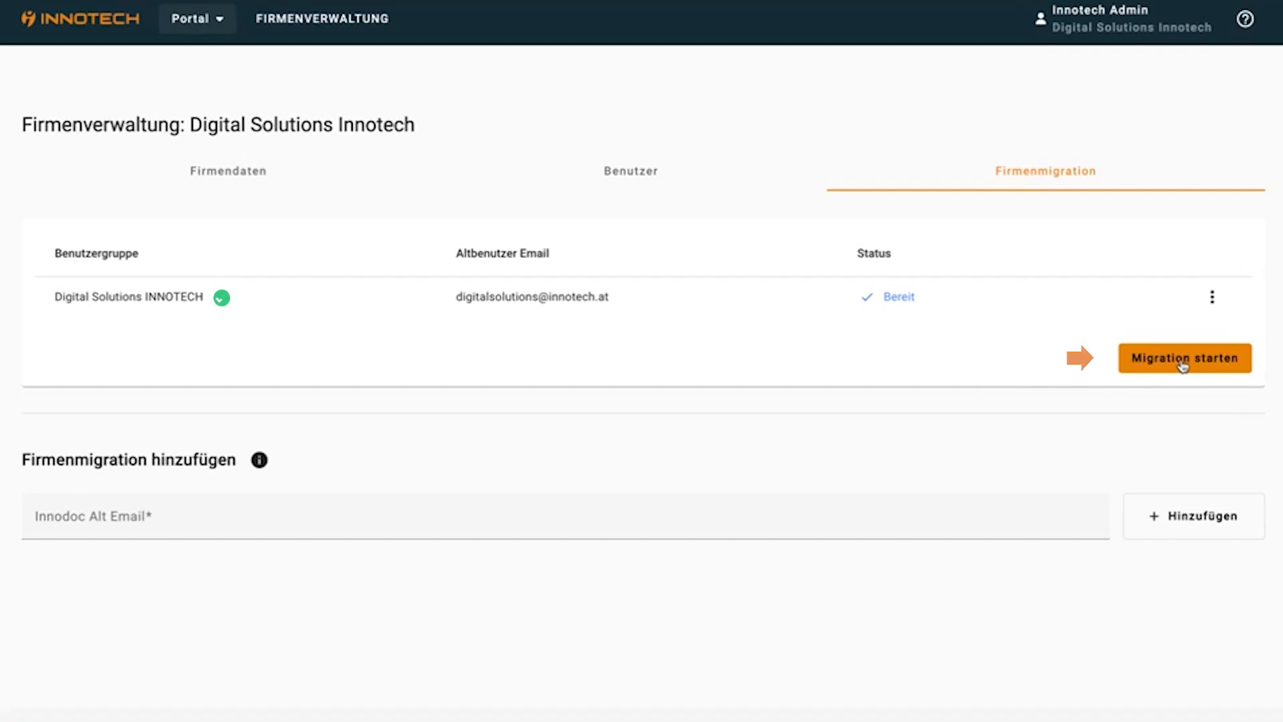
Start and confirm the migration for Digital Solutions INNOTECH and Innotech Admin
click(1207, 401)
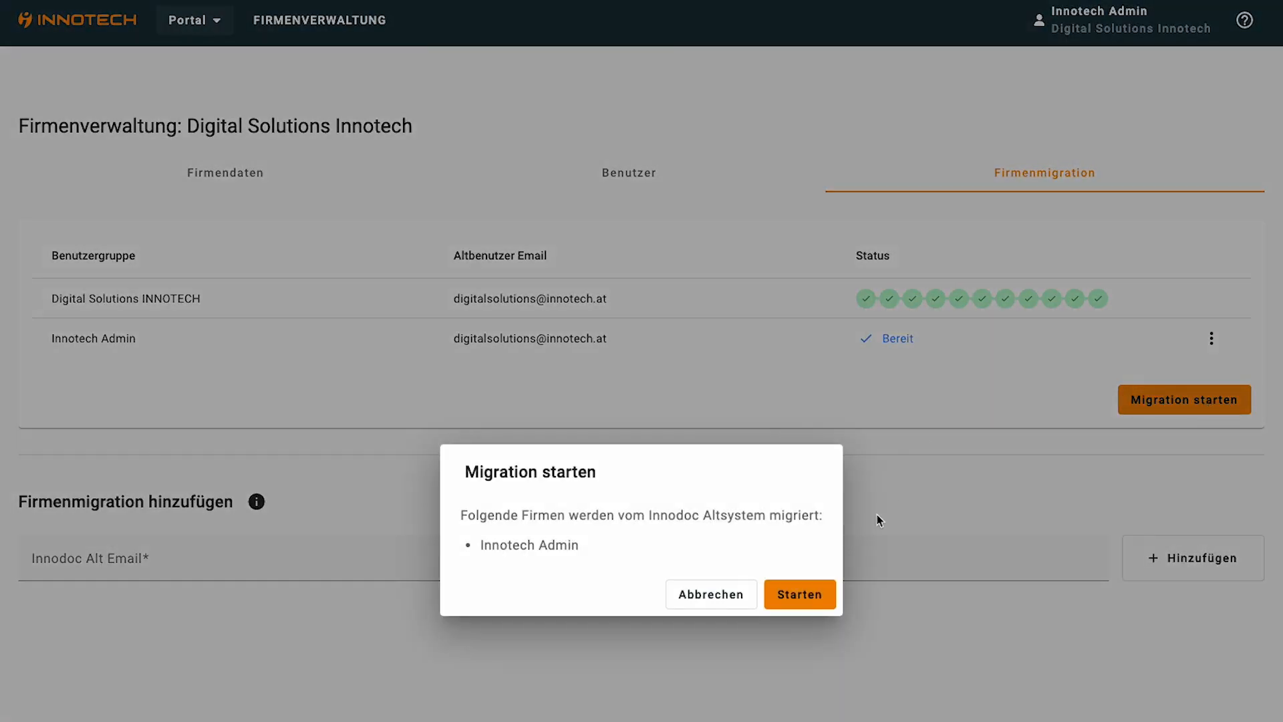
click(800, 604)
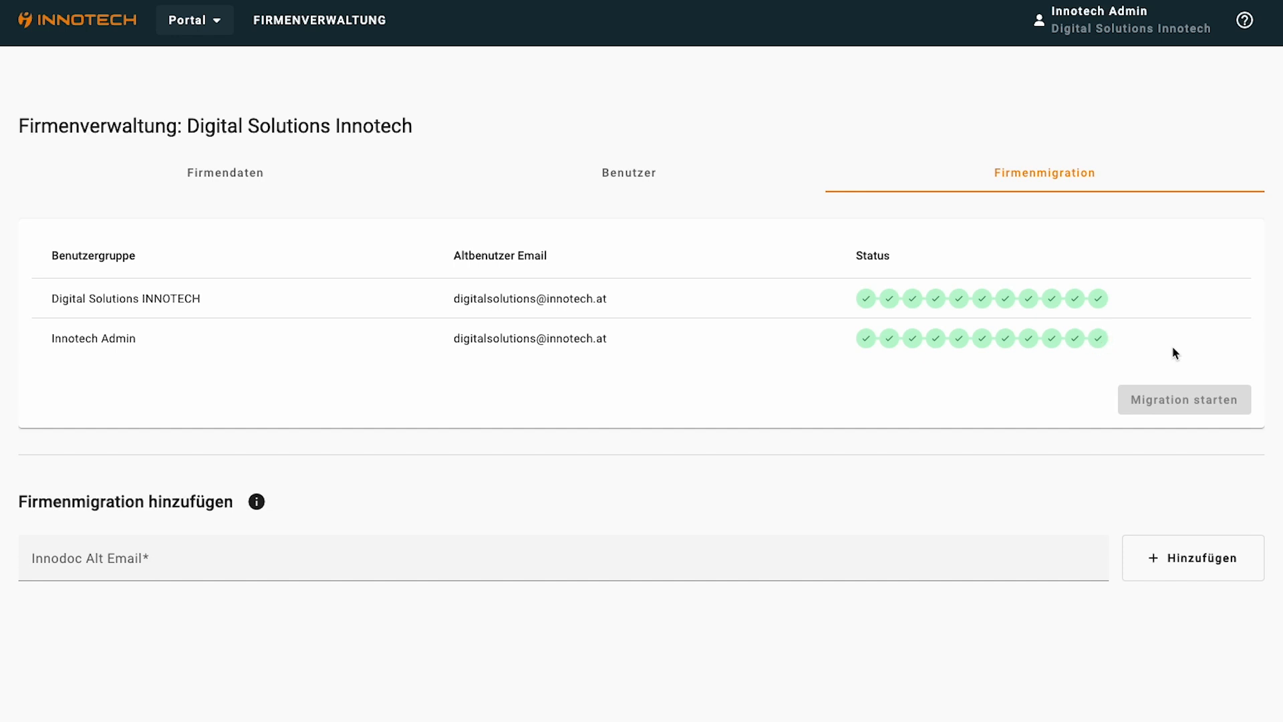
click(1210, 408)
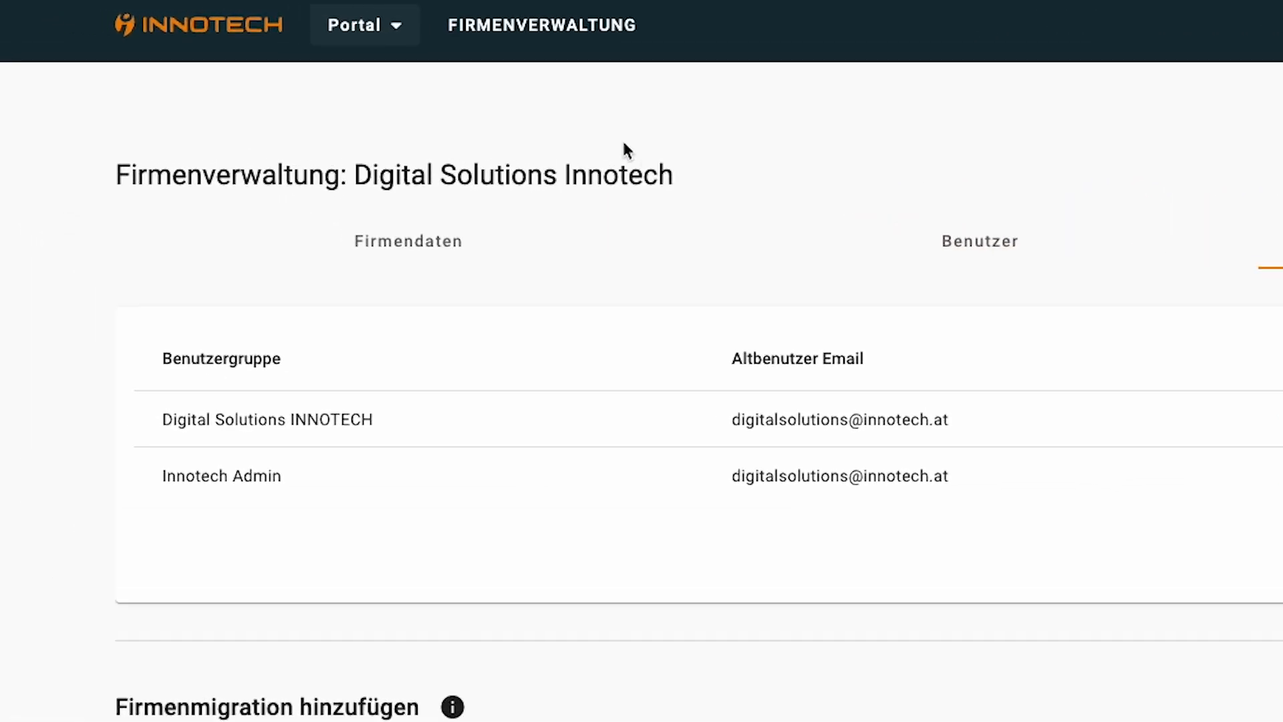
Switch to the INNOdoc project portal, open project Schulung Innotech, and open Seilsystem 1
click(562, 47)
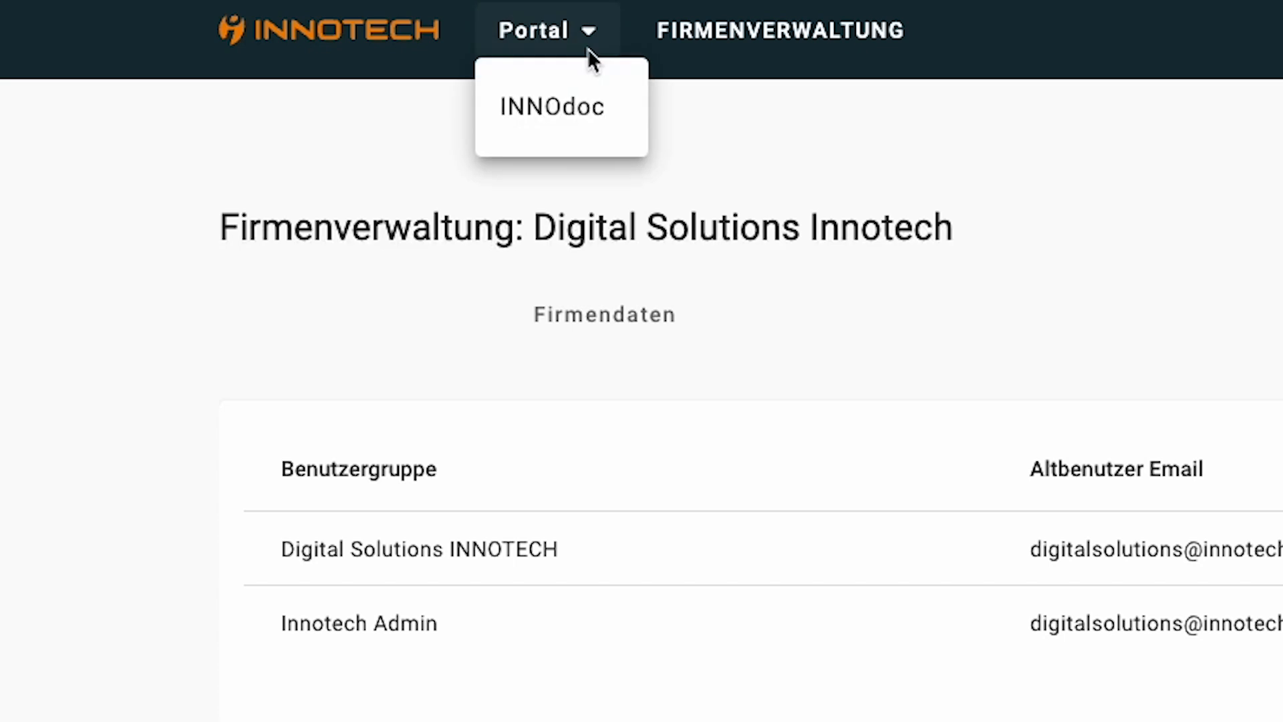
click(583, 117)
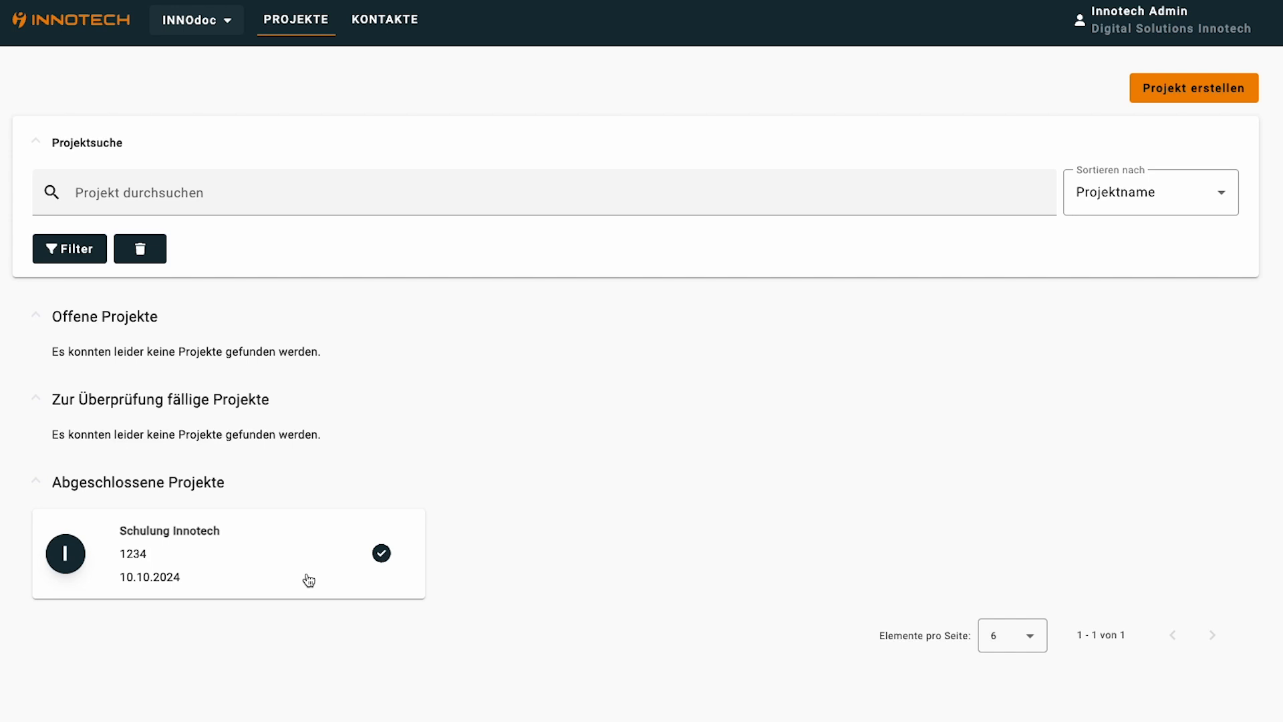
click(308, 579)
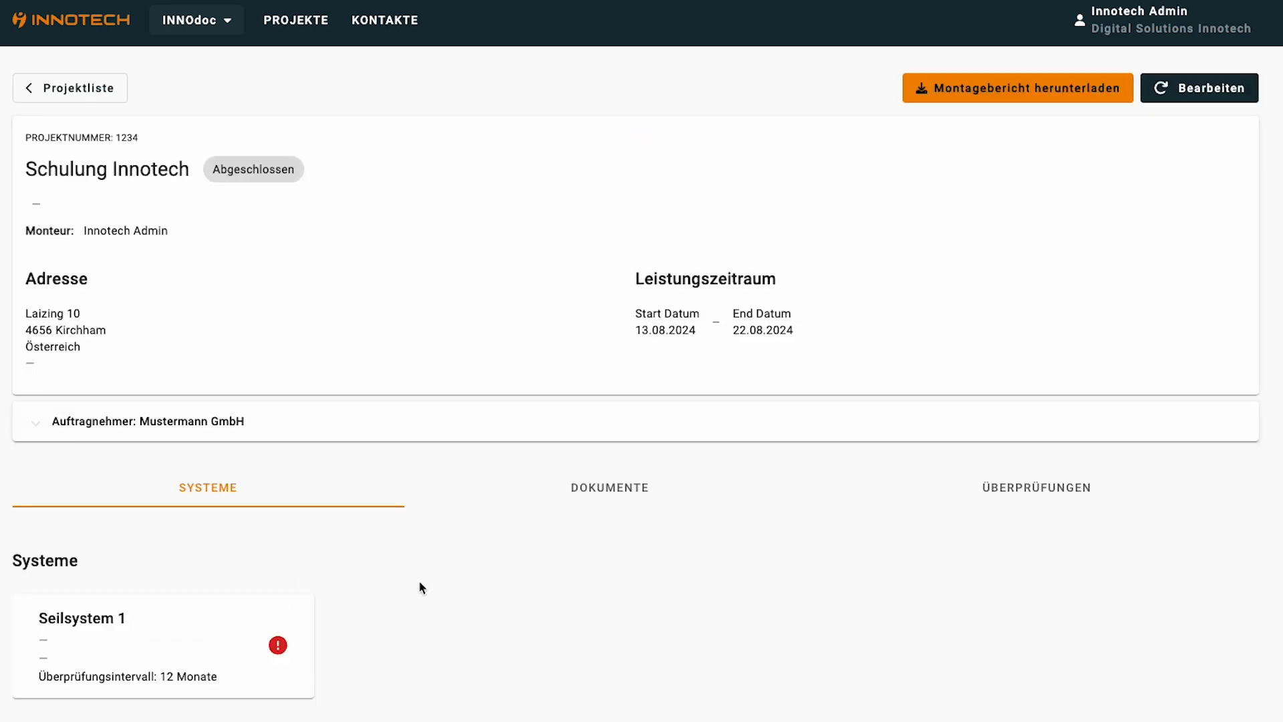
click(38, 427)
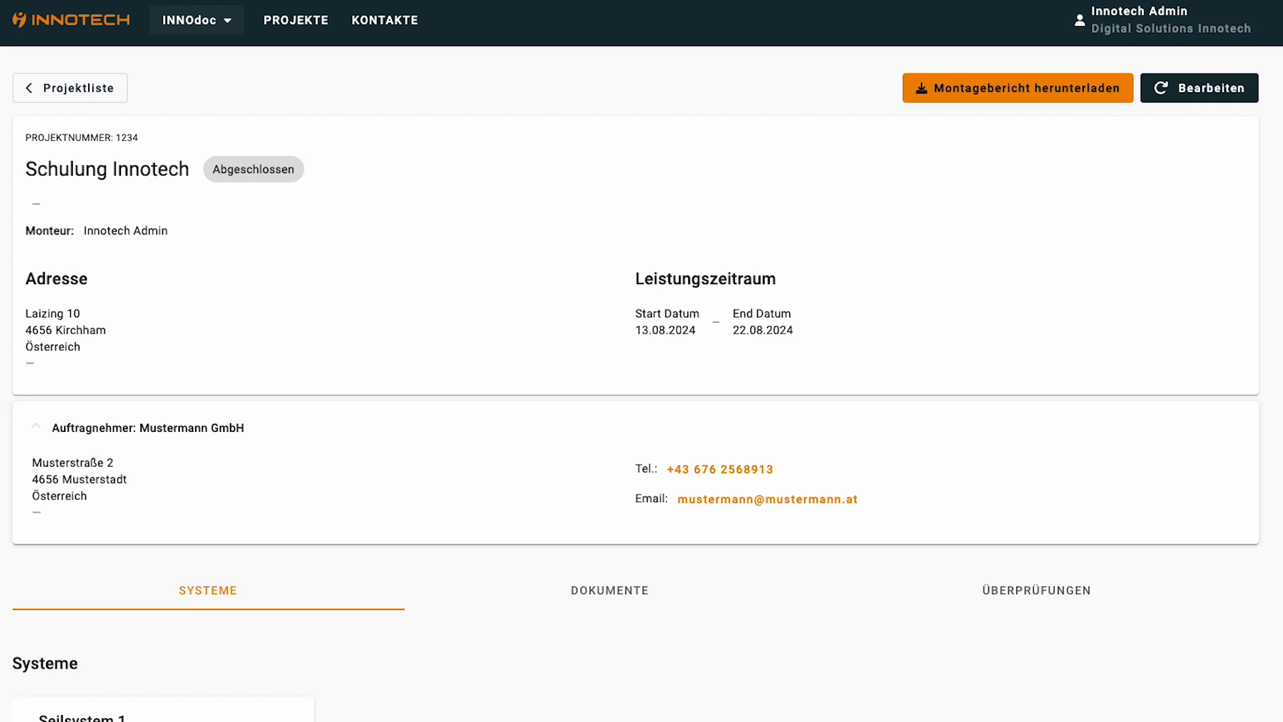
scroll(411, 652, down, 3)
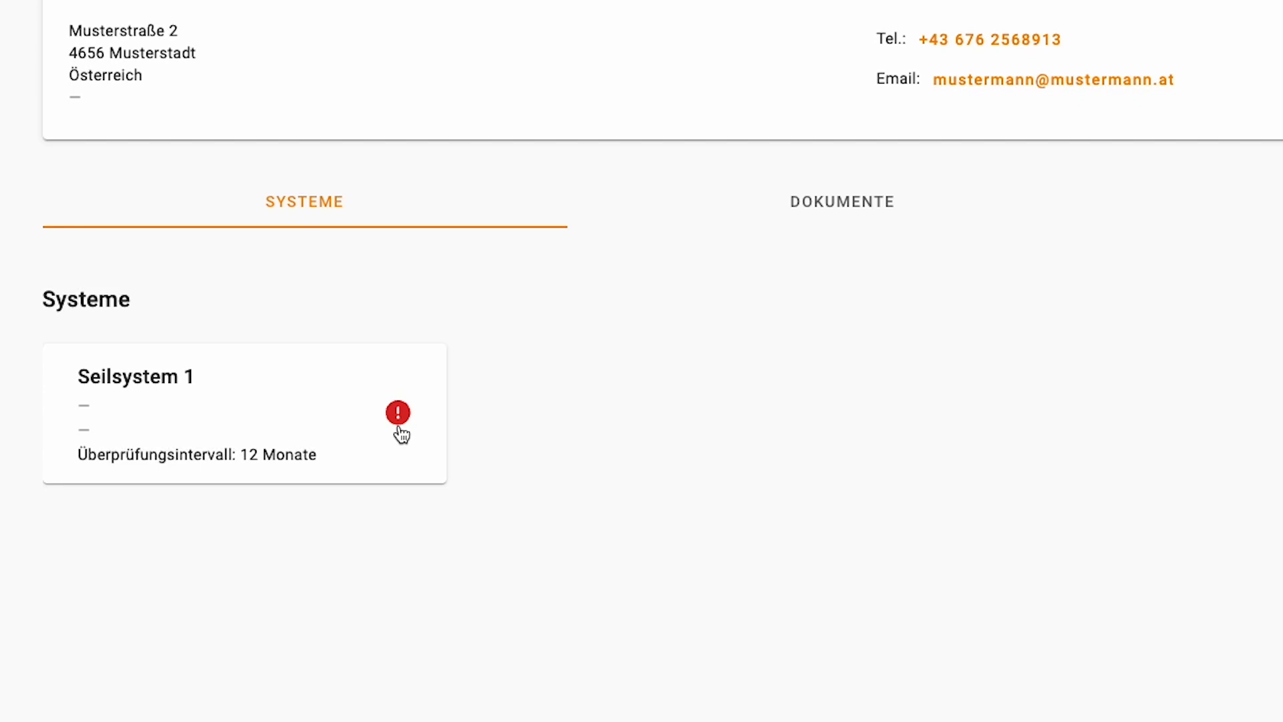
mouse_move(399, 425)
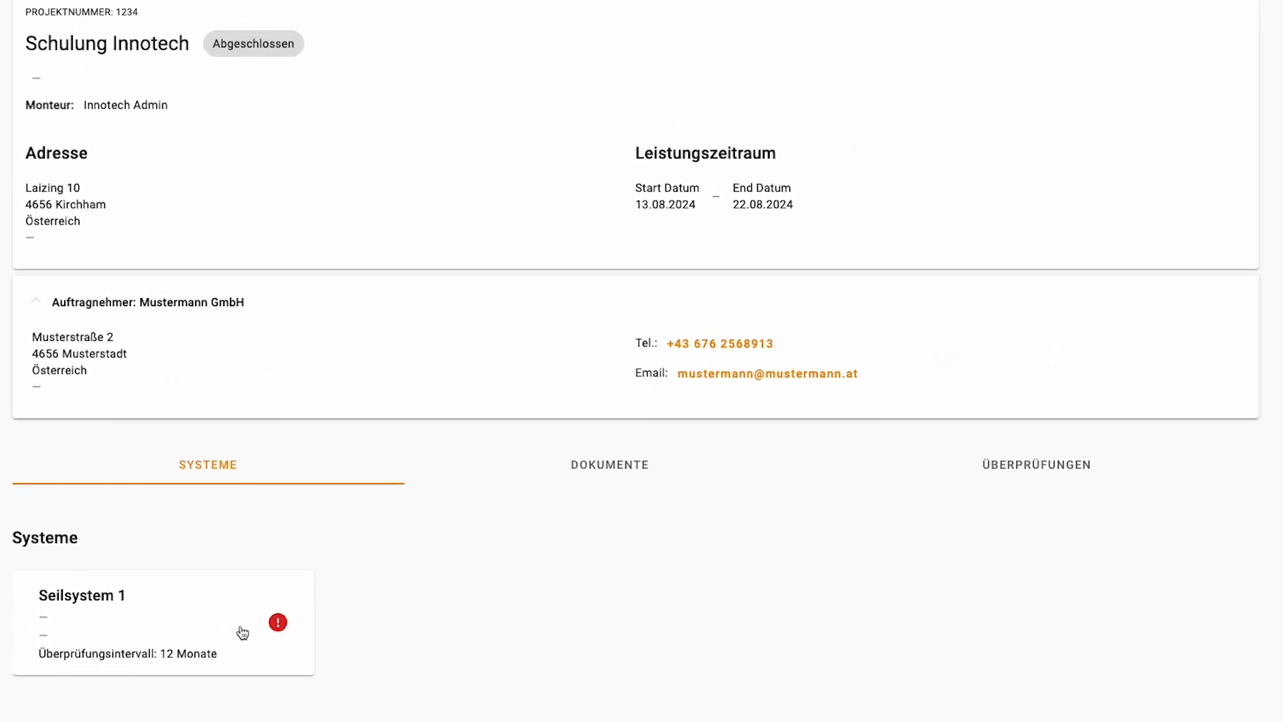
click(242, 630)
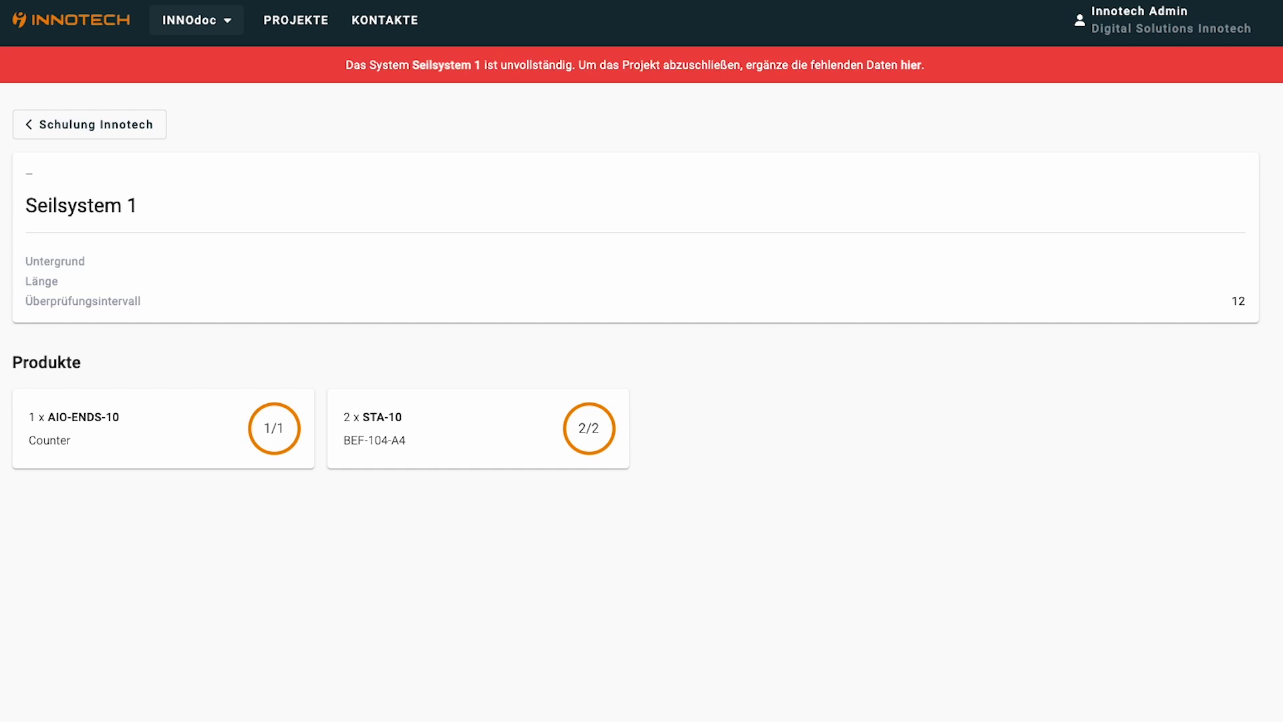
Save Seilsystem 1 as Seilsystem AIO All in one, AIO-SEILSYSTEM-ÜBERFAHRBAR, on Beton-Massiv
click(659, 79)
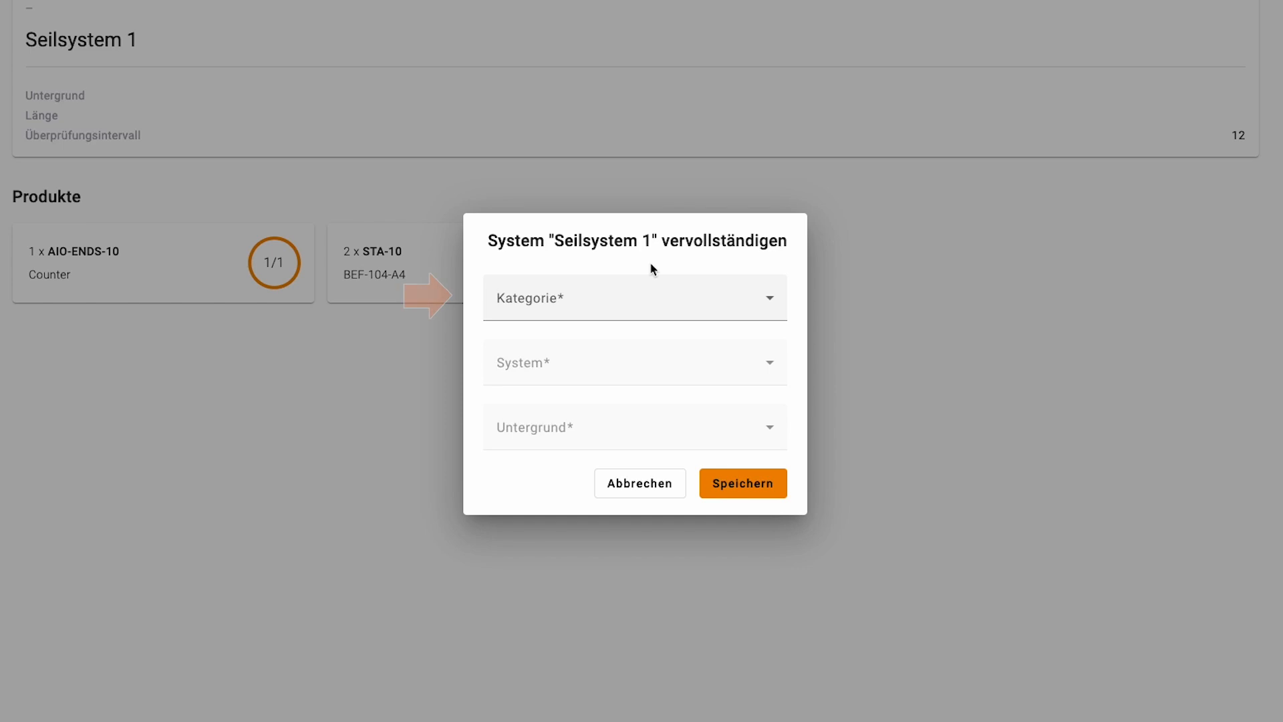
click(650, 301)
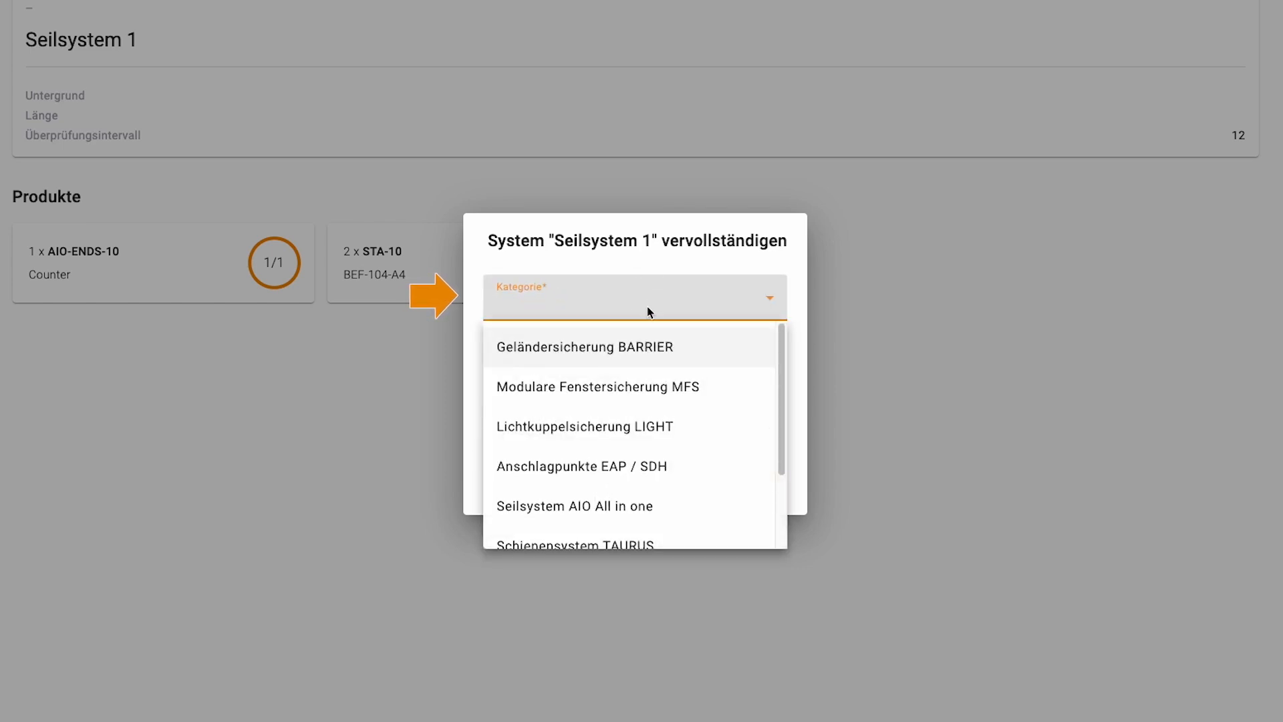
click(611, 506)
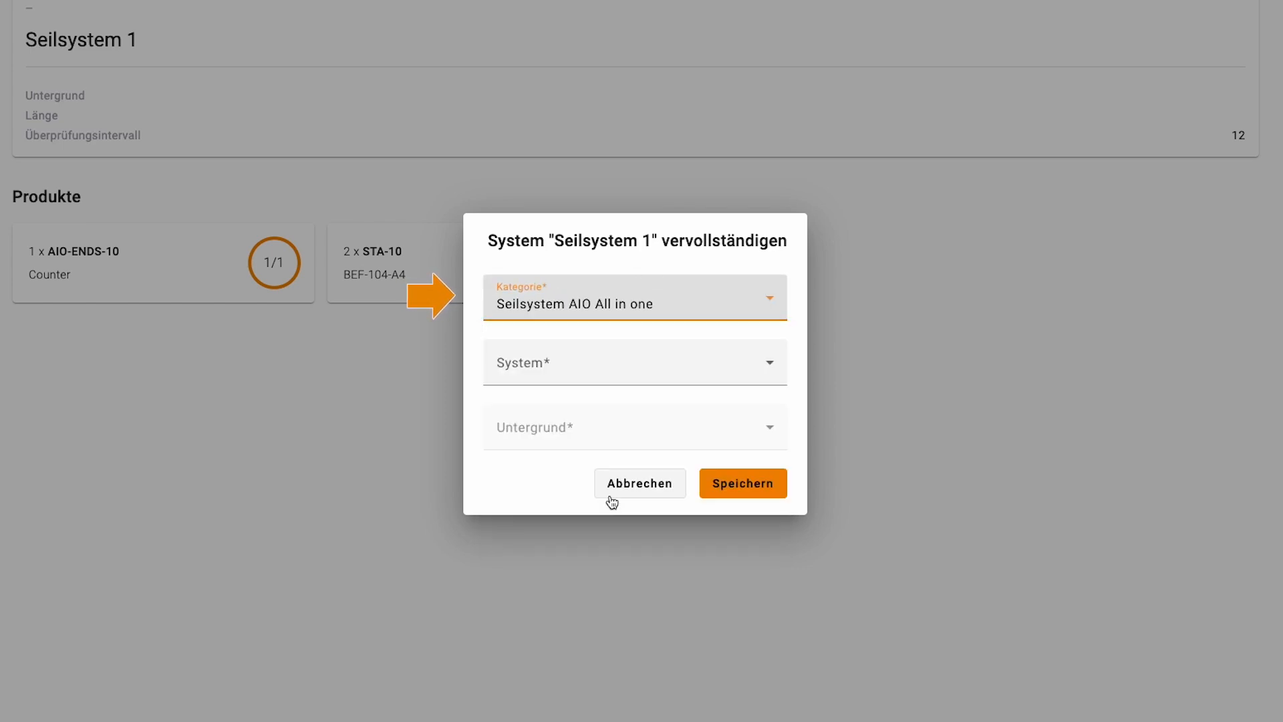
click(612, 382)
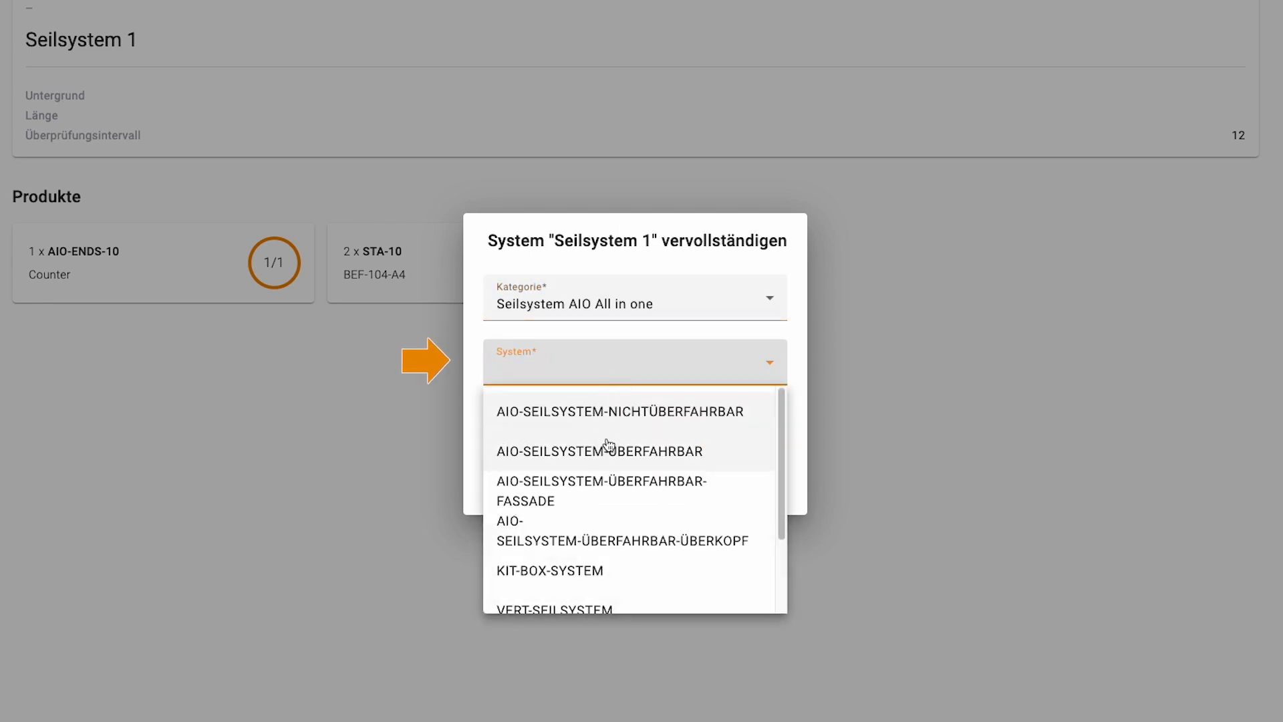
click(605, 460)
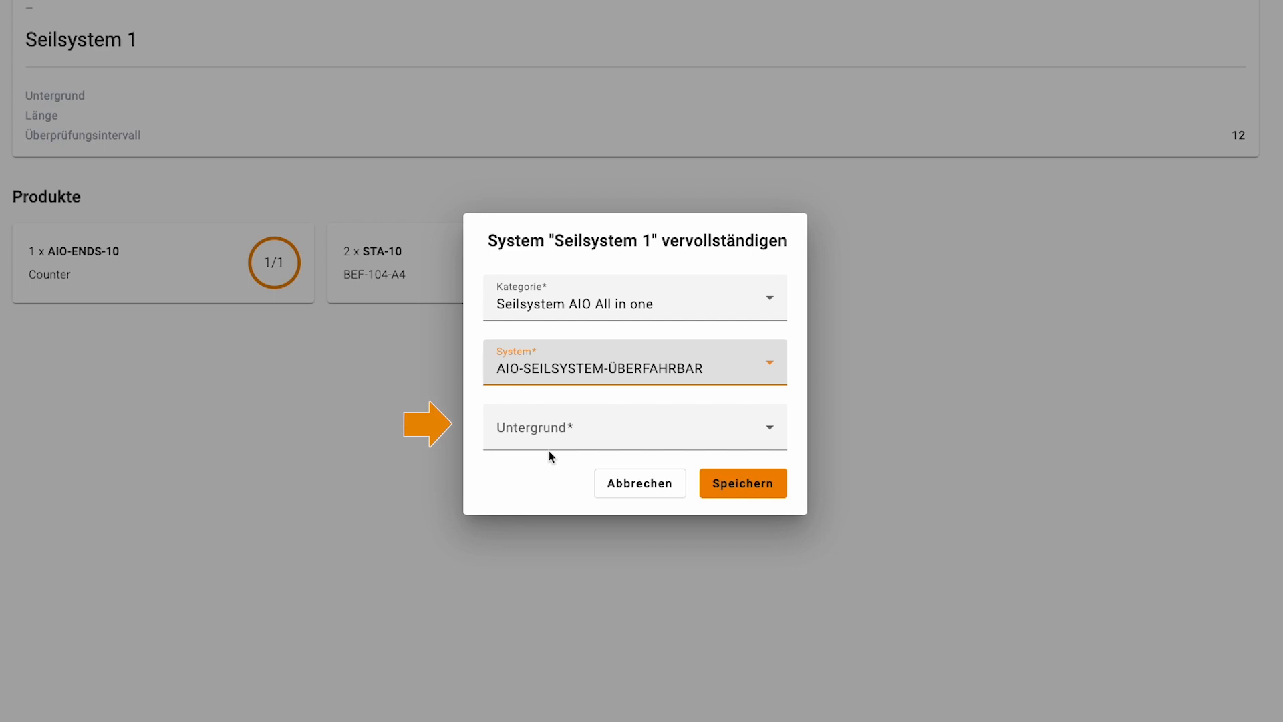
click(550, 447)
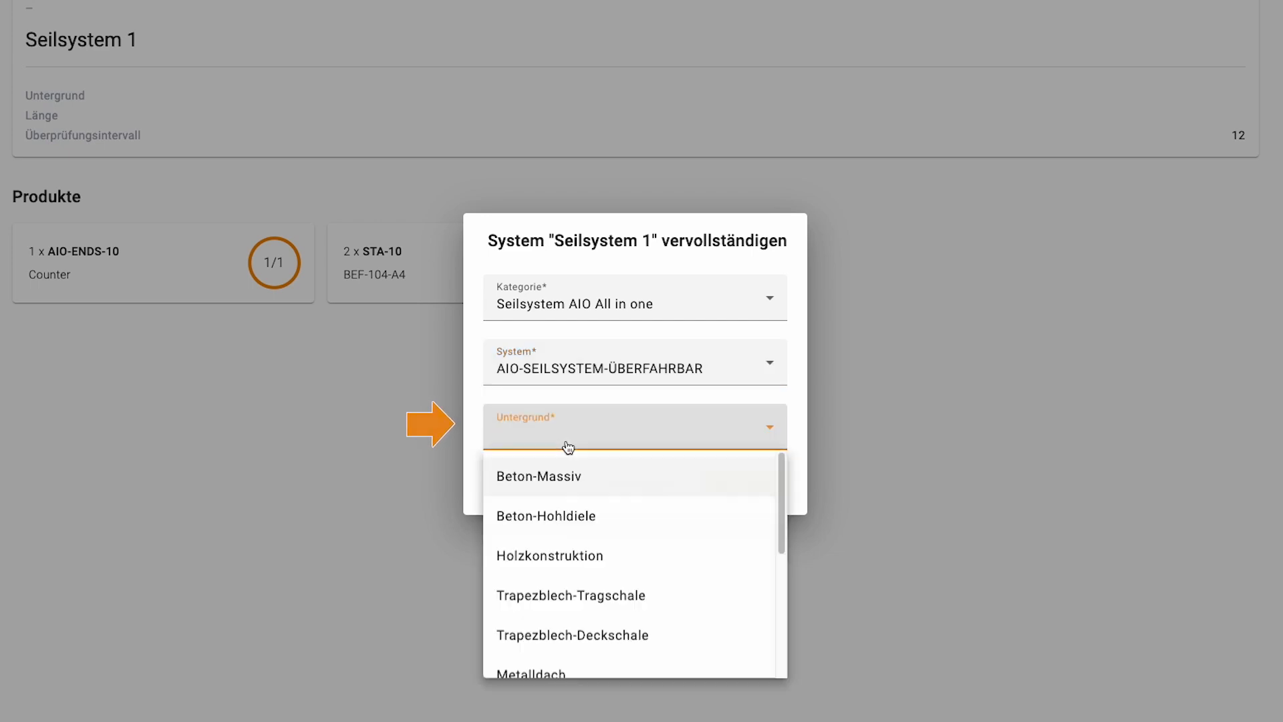
click(554, 476)
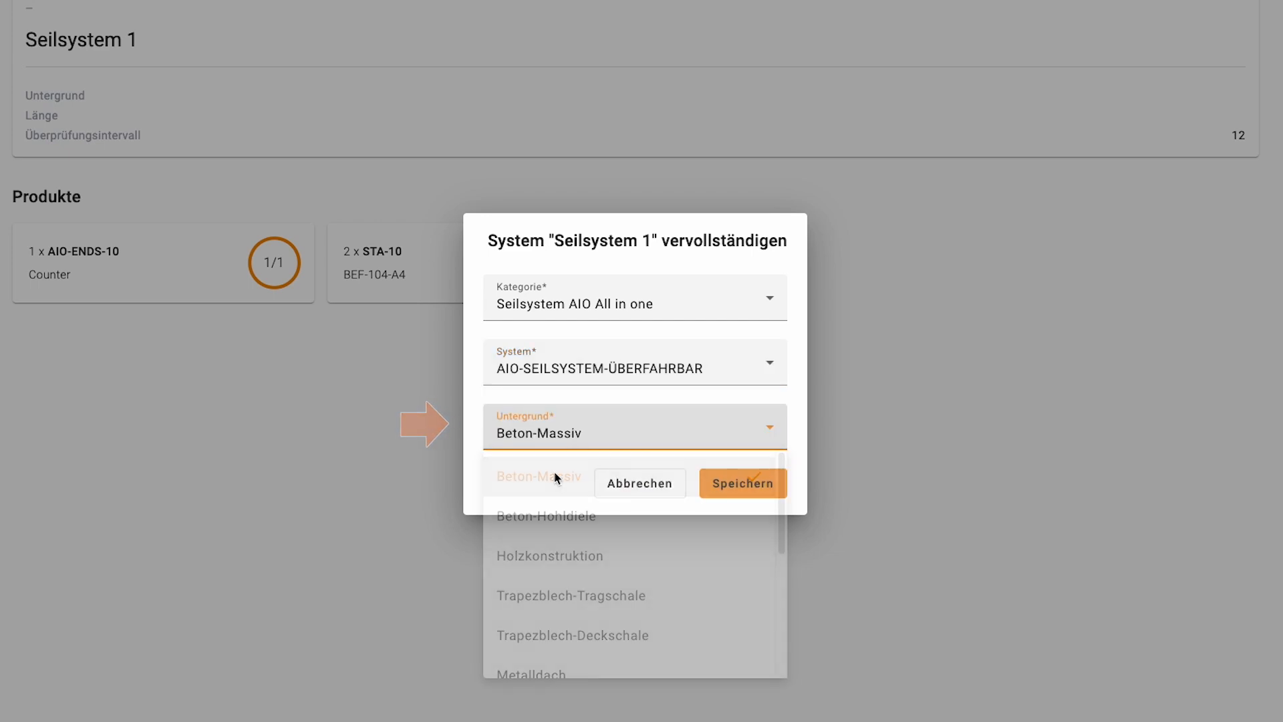
click(743, 492)
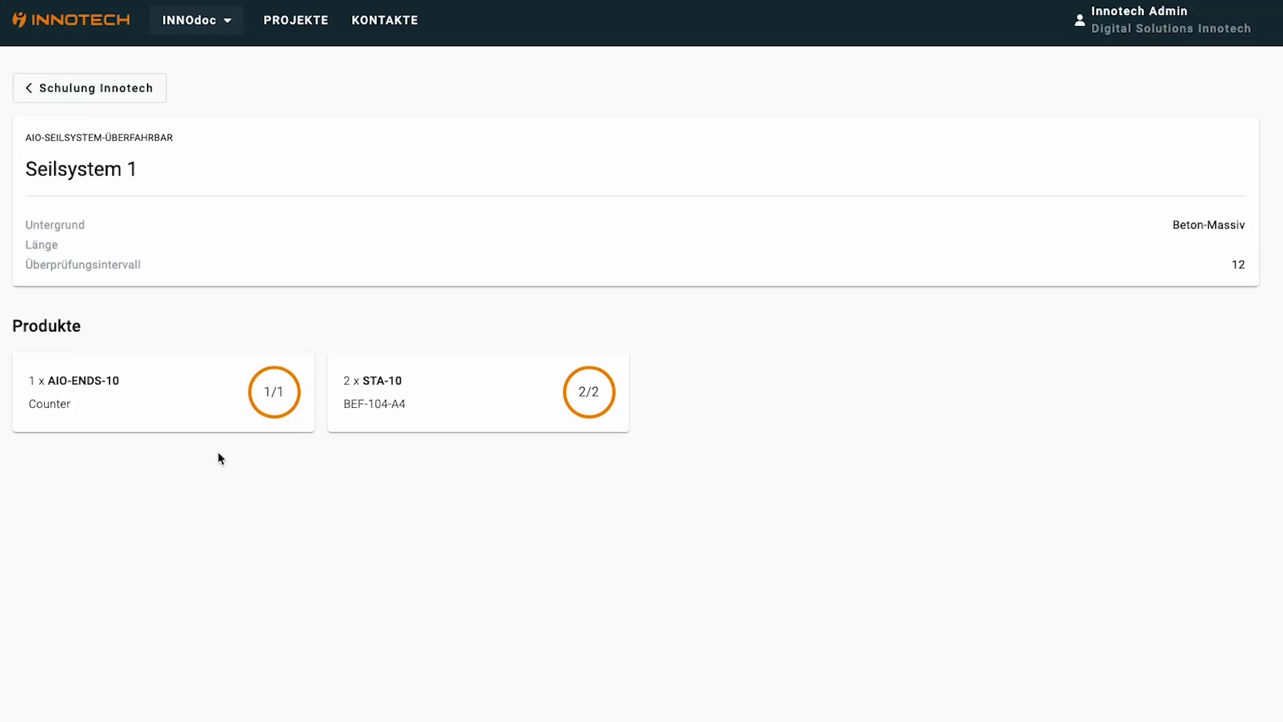
Check AIO-ENDS-10's photo and STA-10's installation data, then return to PROJEKTE
click(178, 426)
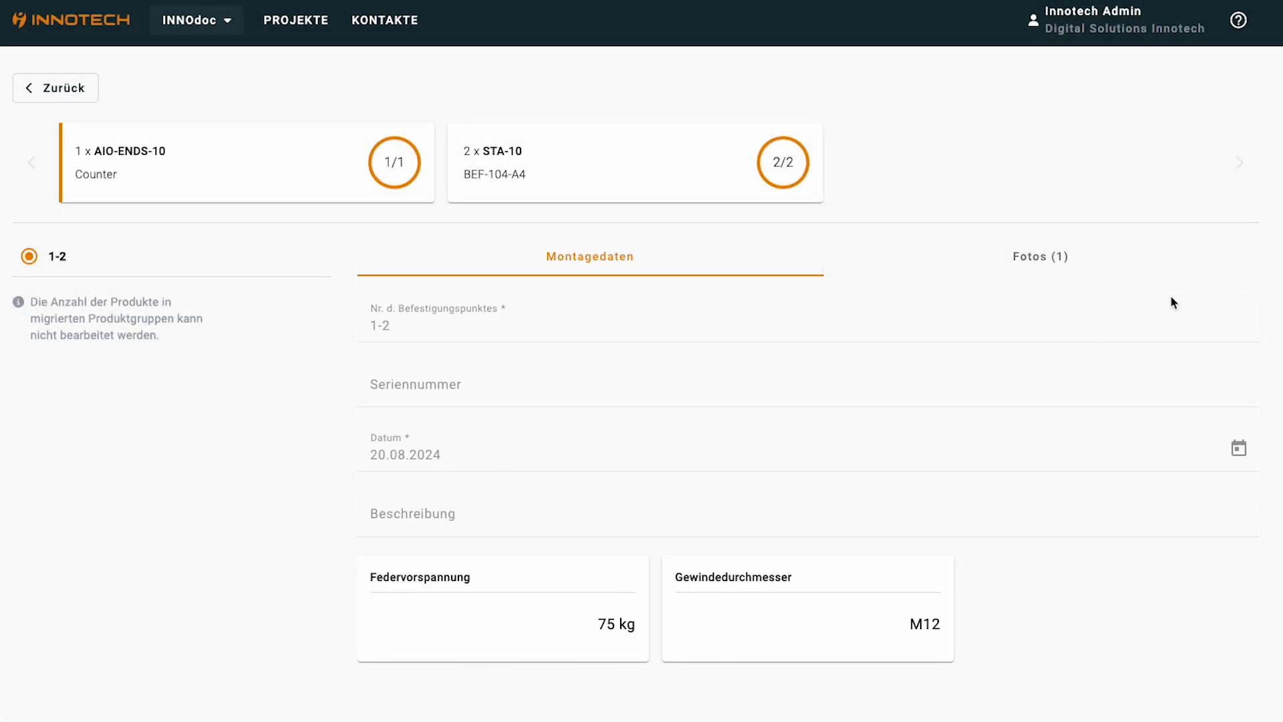
click(1140, 270)
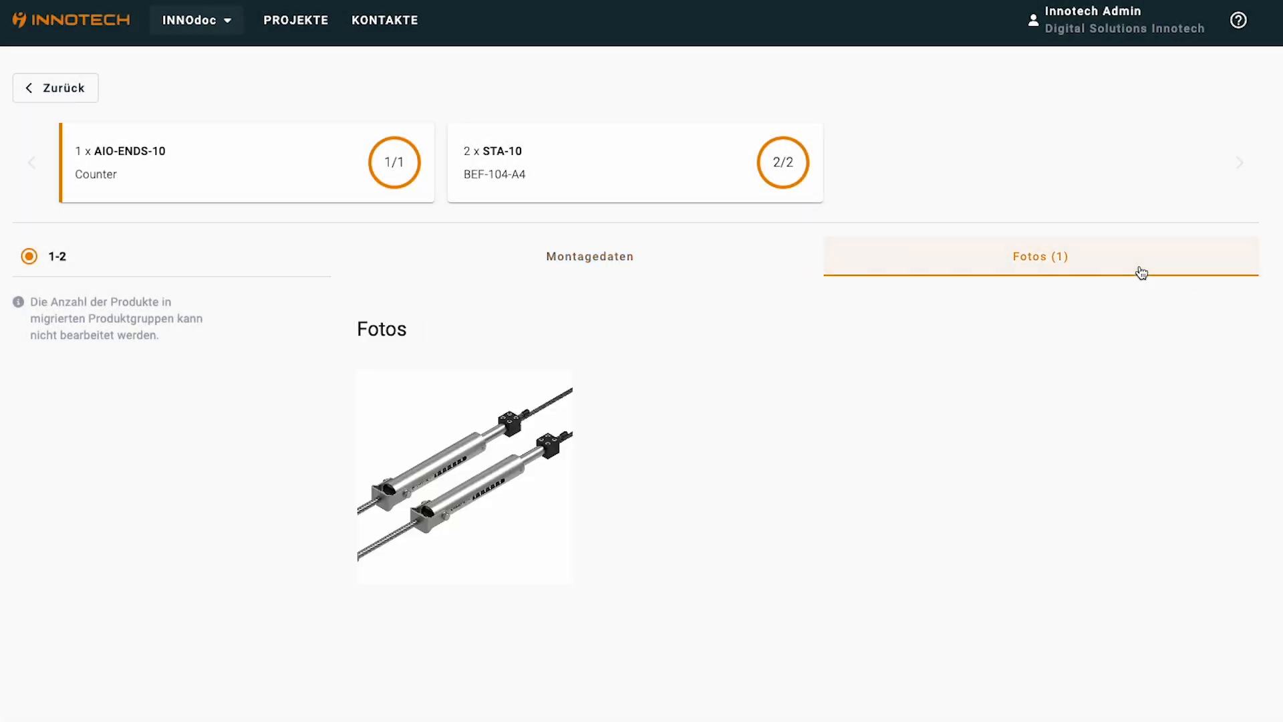
click(628, 186)
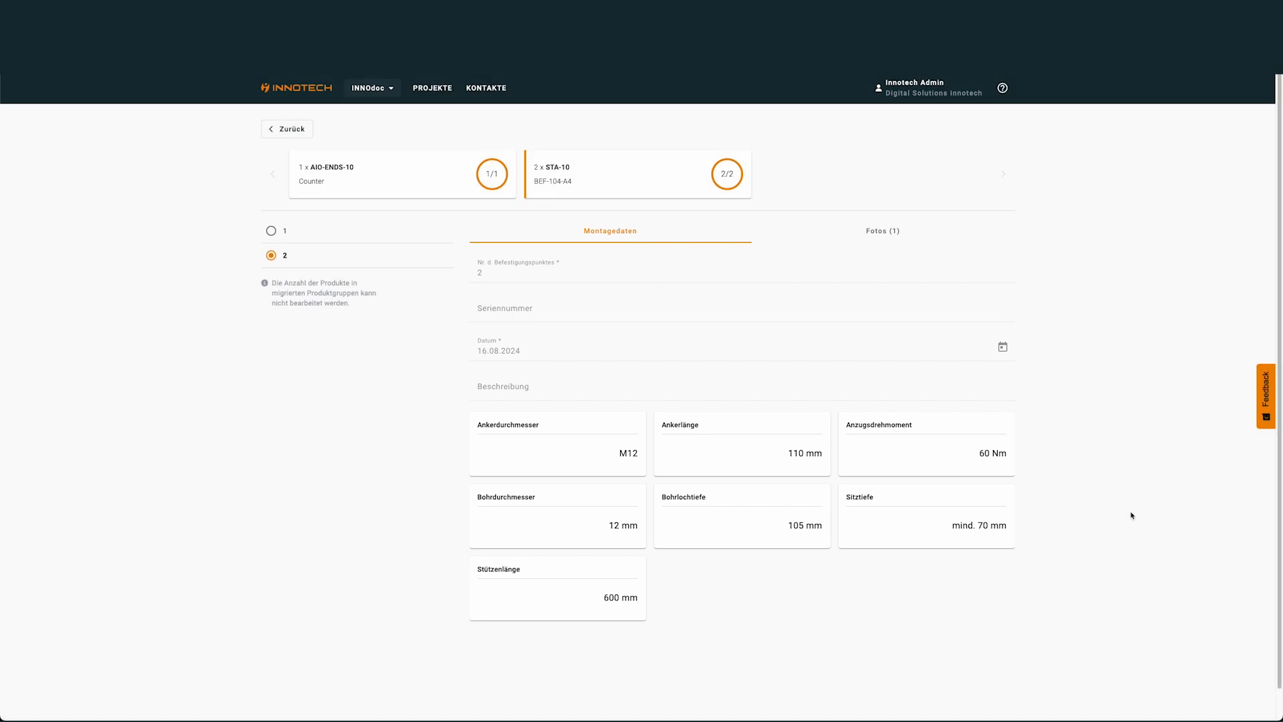
click(273, 138)
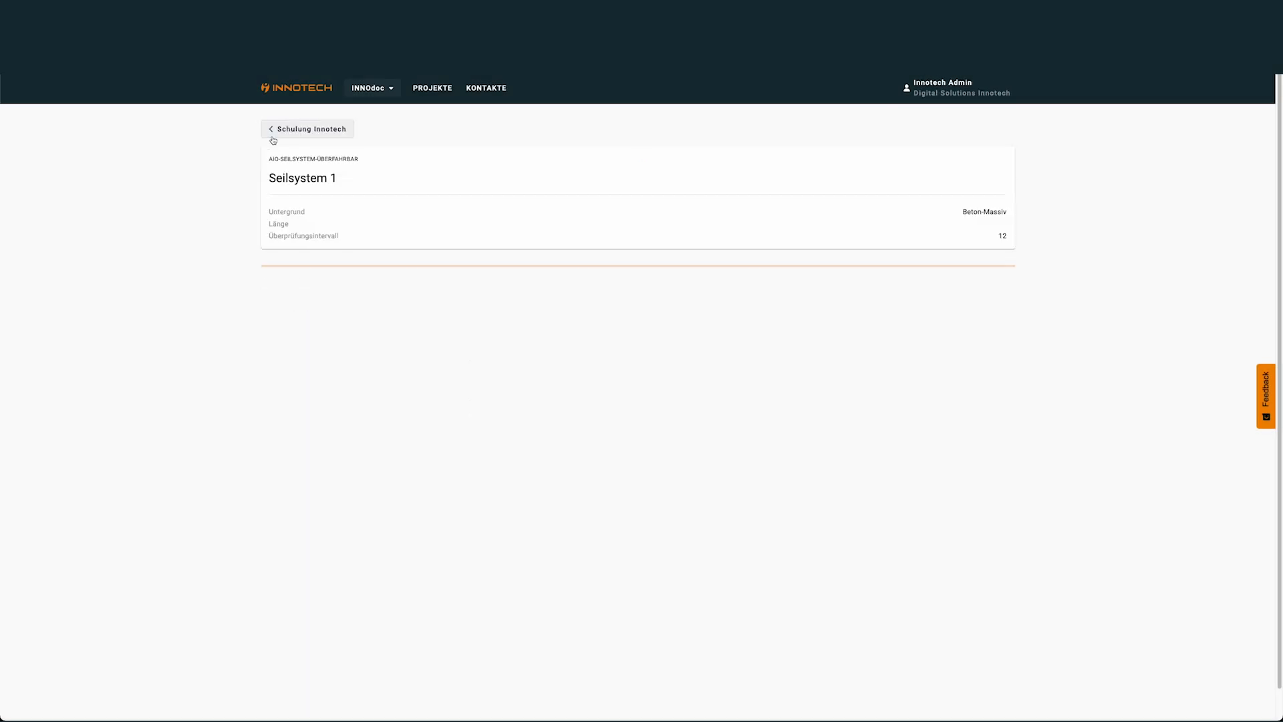
click(284, 134)
click(302, 130)
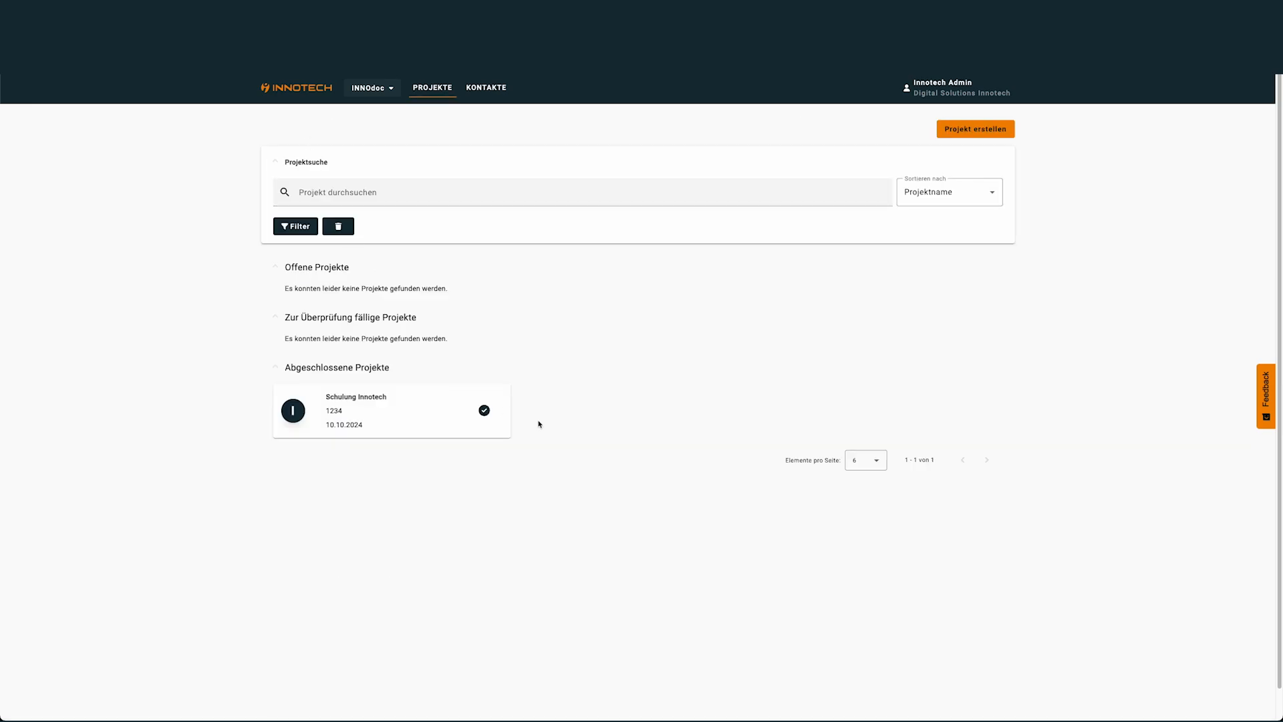